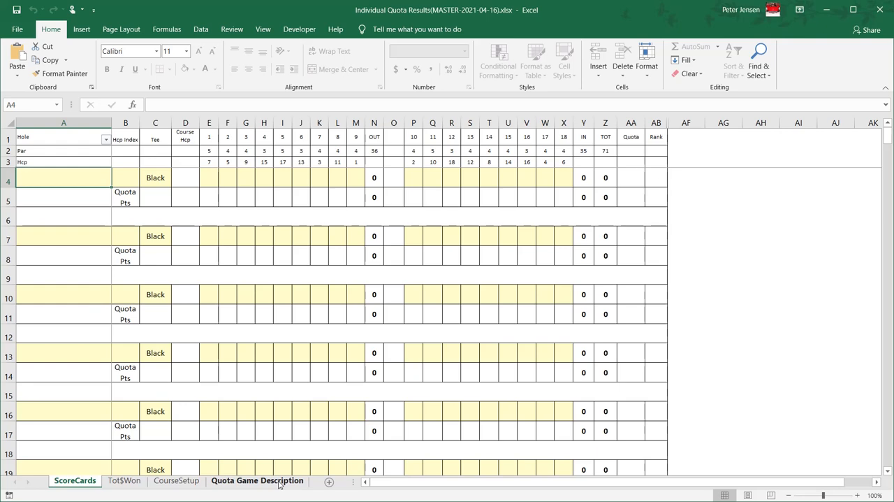
- Examine the quota game description and the CourseSetup sheet's par and handicap rows plus each tee's rating, slope and default columns
left_click(279, 481)
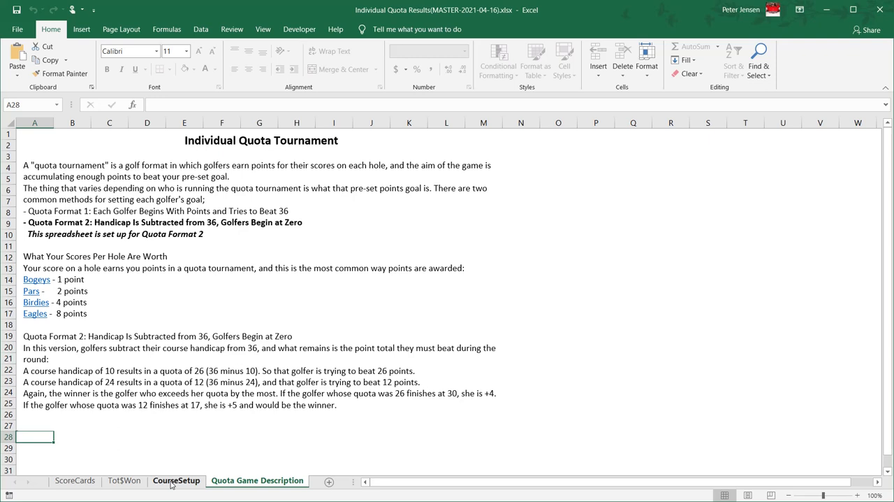
left_click(175, 480)
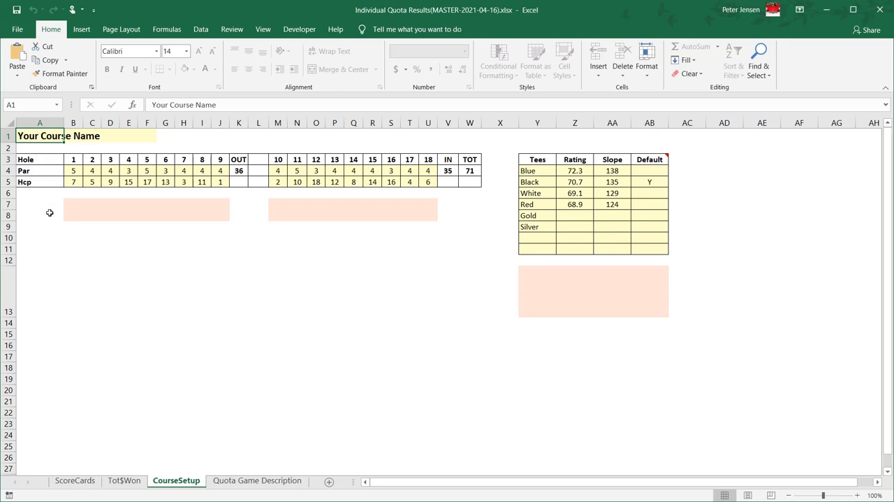
left_click(73, 172)
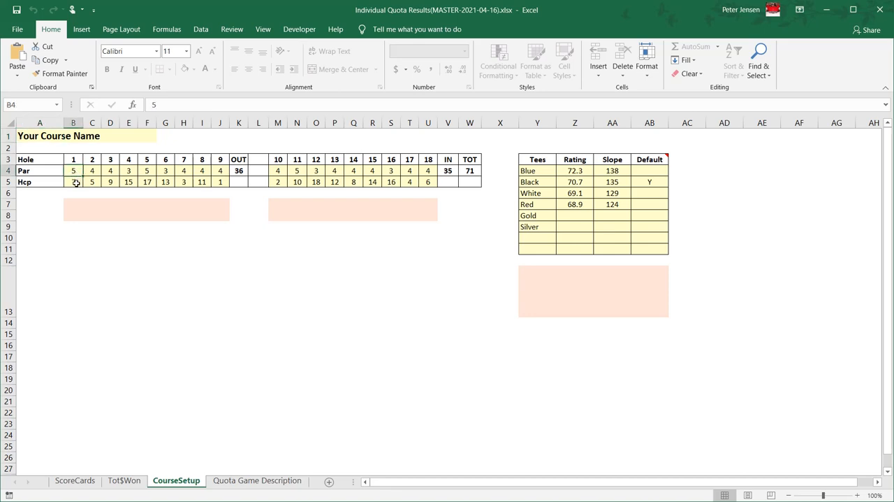
left_click(76, 182)
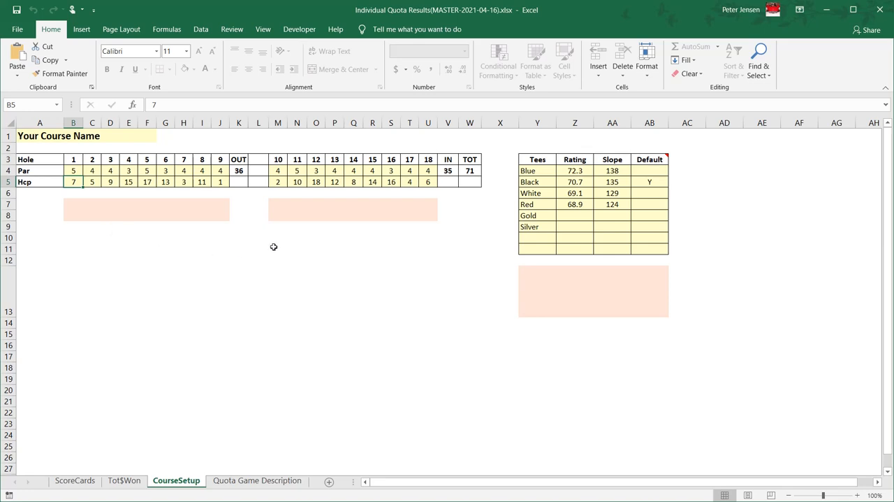
left_click(529, 169)
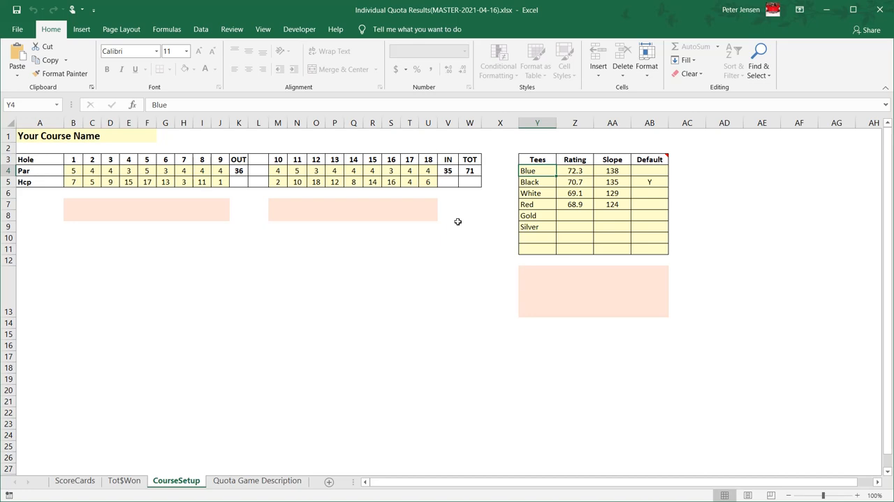
left_click(576, 172)
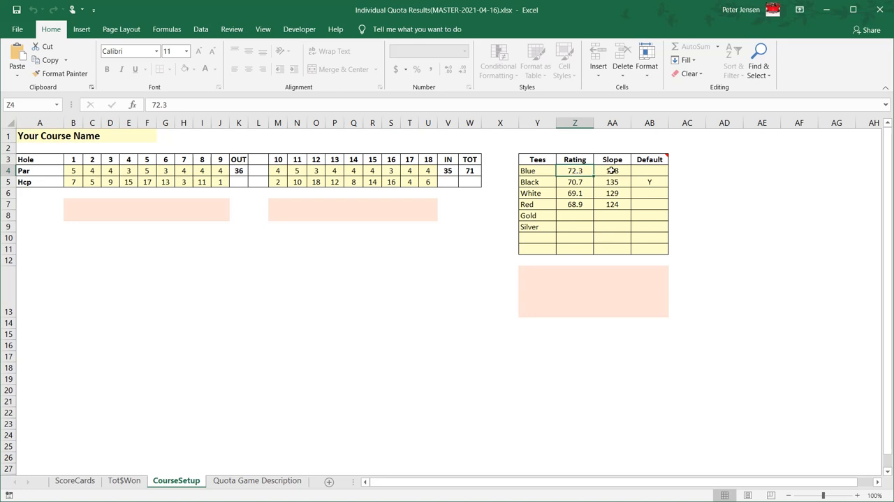
left_click(612, 171)
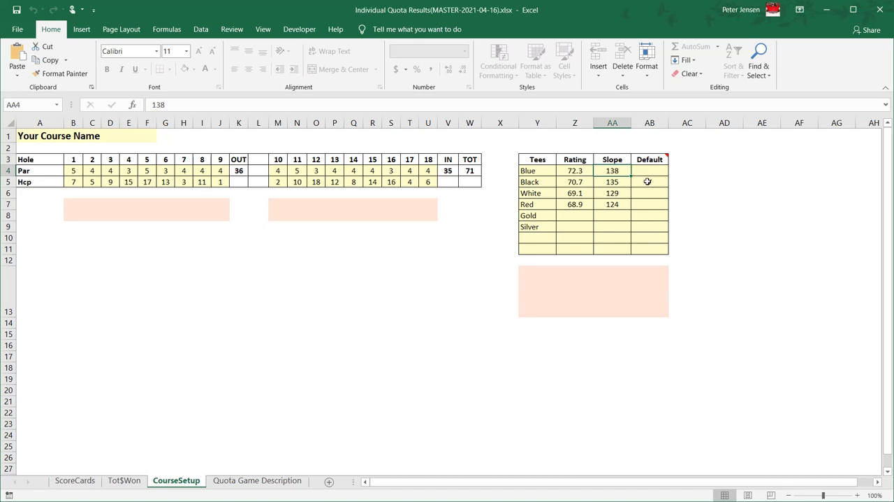
left_click(647, 181)
type("Y")
mouse_move(660, 154)
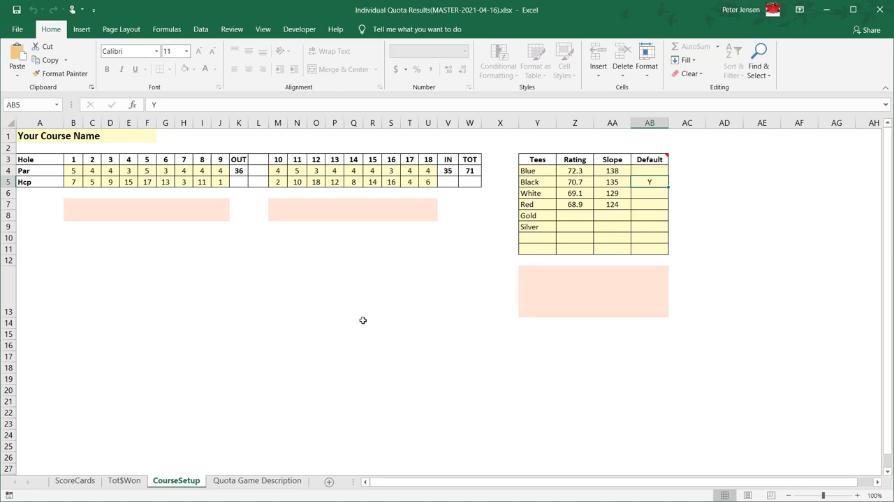
- Enter players A, B, C and D in the first four name cells of the ScoreCards sheet
left_click(74, 480)
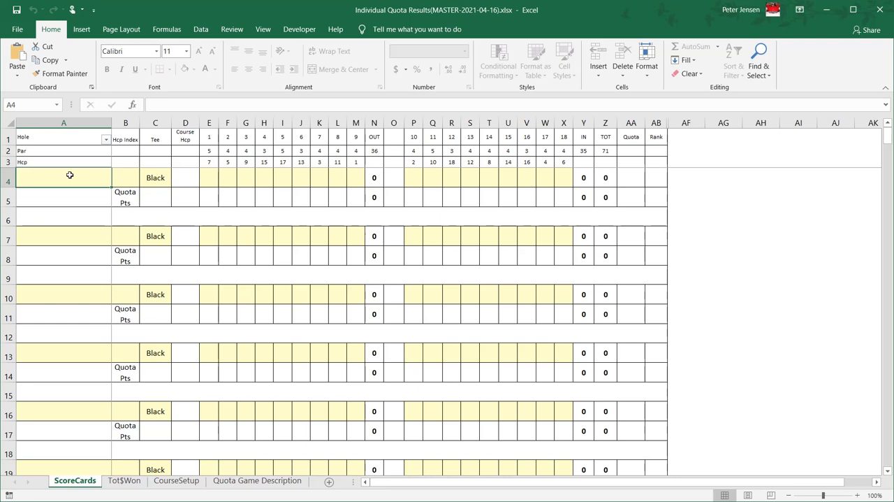
type("A")
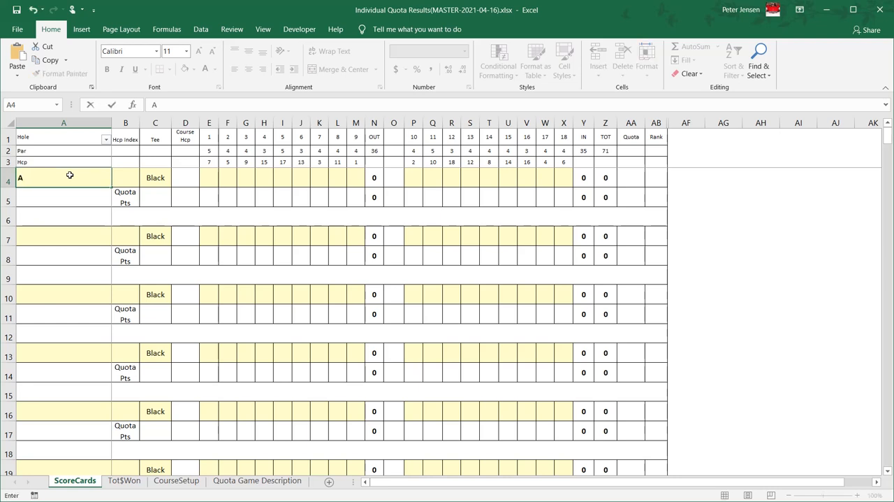
key("Return")
key("Return")
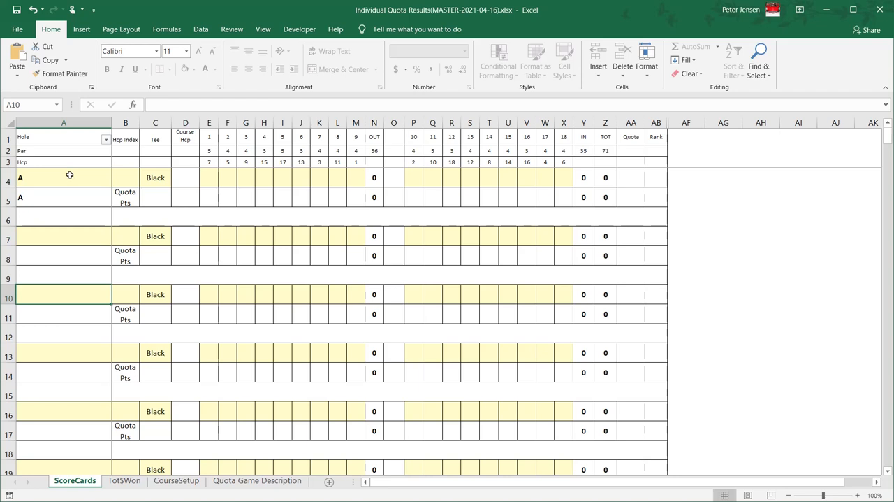
key("shift+Return")
type("B")
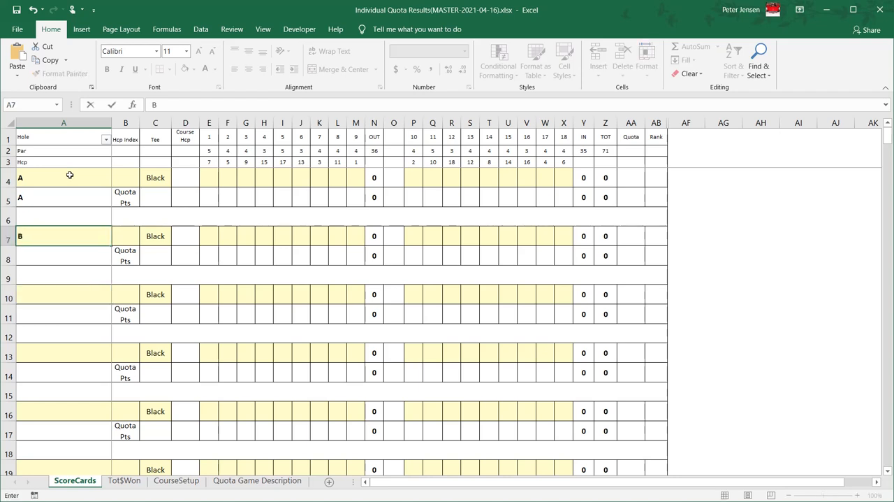
key("Return")
key("Return")
key("shift+Return")
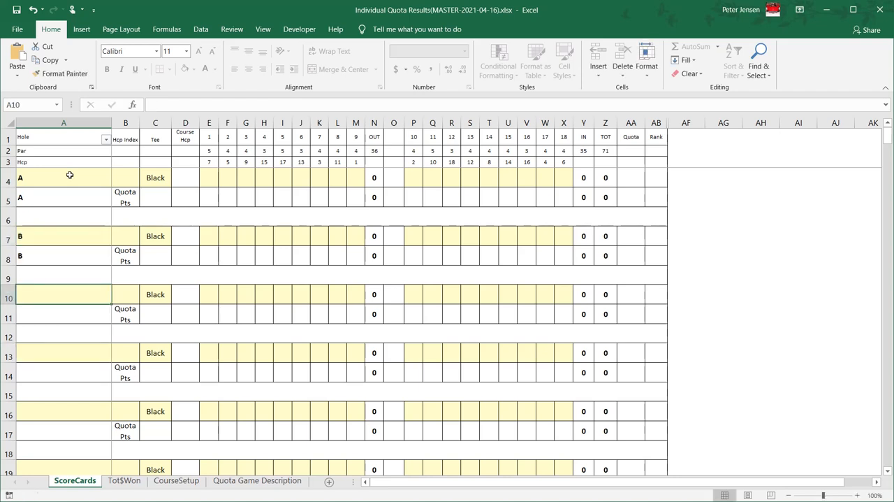
type("C")
key("Return")
type("D")
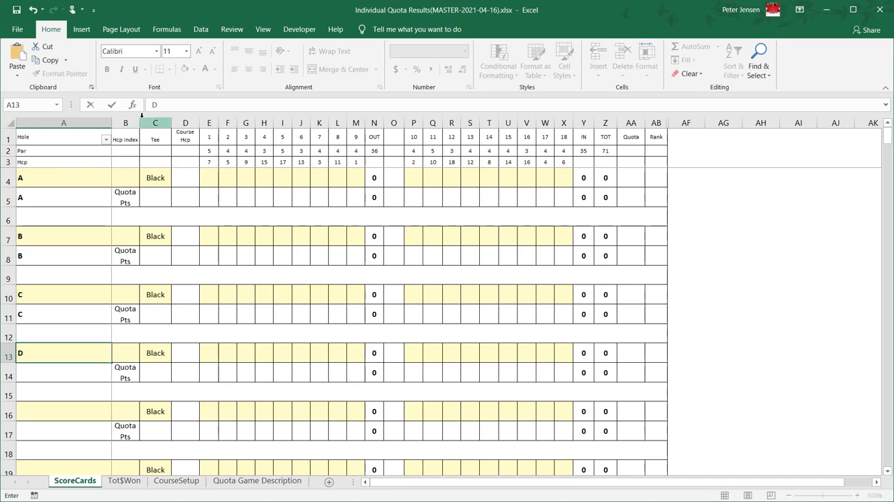
- Set the handicap index to 15 for player A, 10 for player B and 5 for player C
left_click(131, 171)
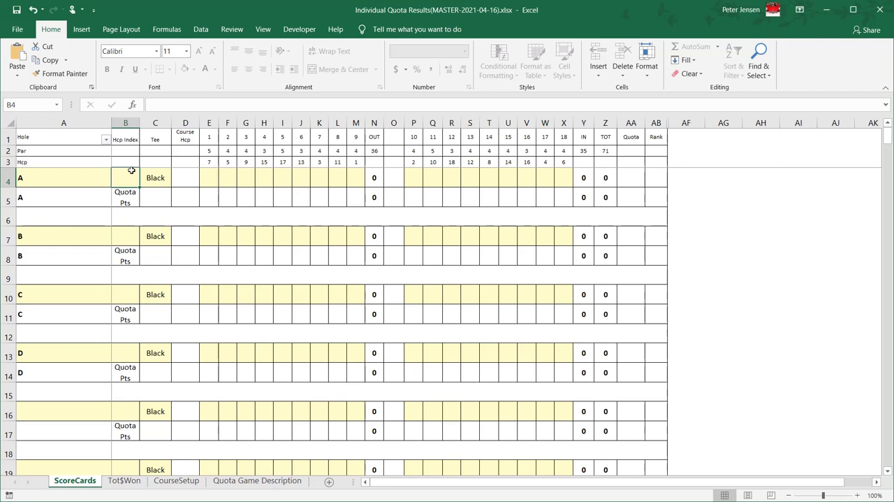
type("15")
key("Return")
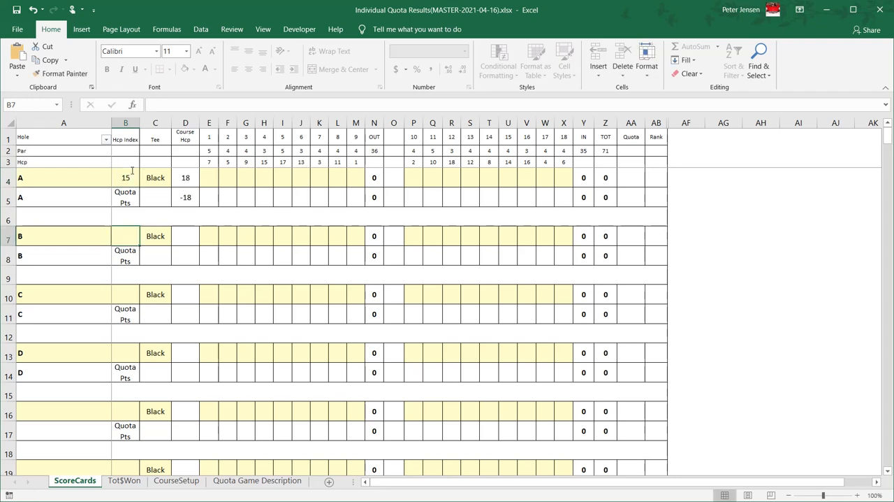
type("10")
key("Return")
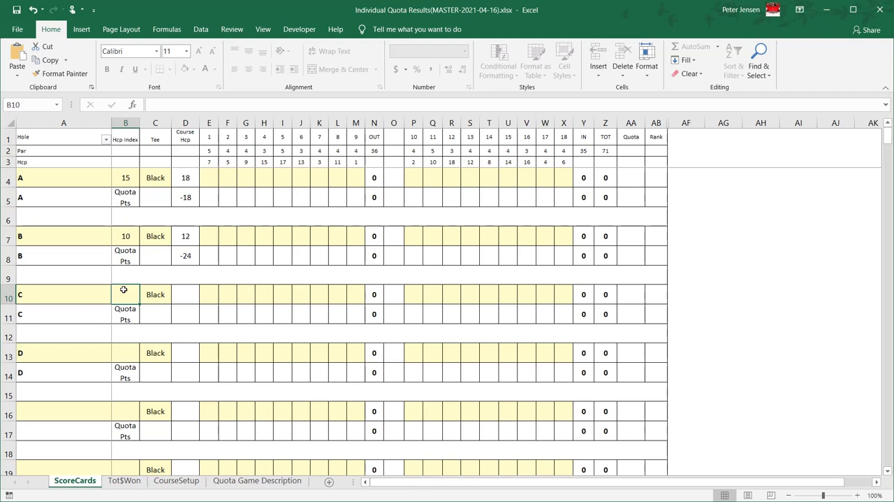
type("5")
key("Return")
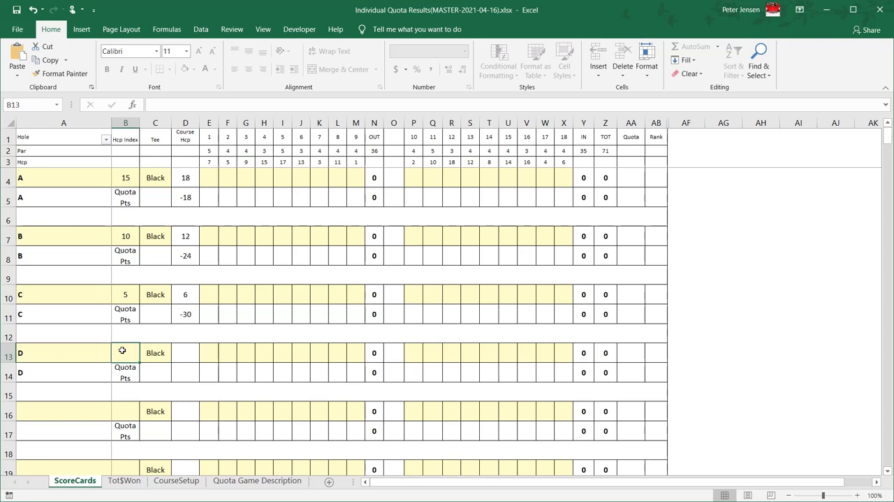
- Try to set player D's handicap index to 60
type("60")
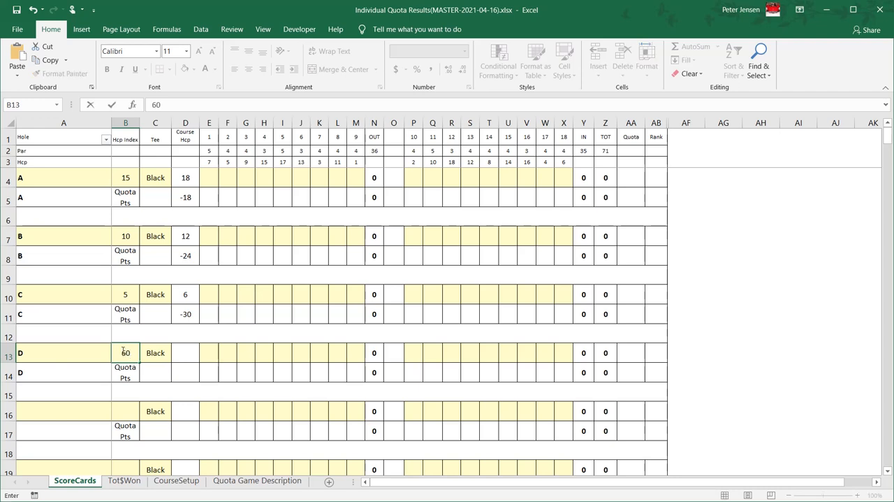
key("Return")
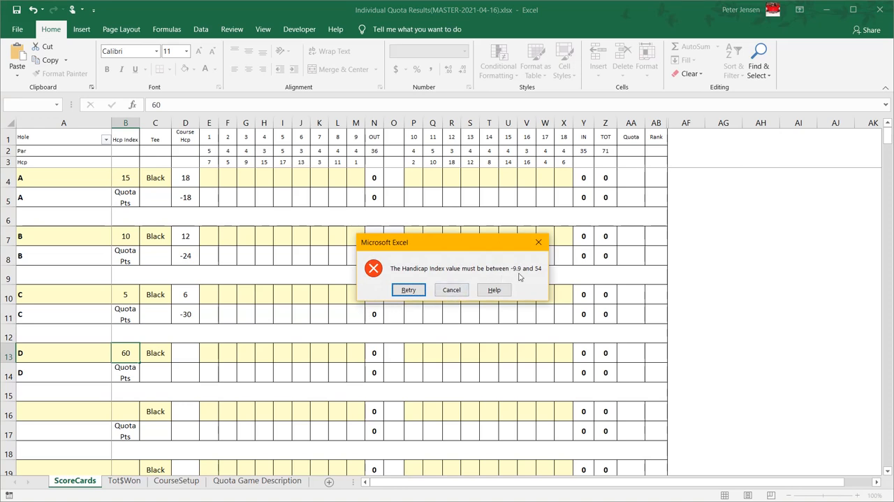
left_click(453, 290)
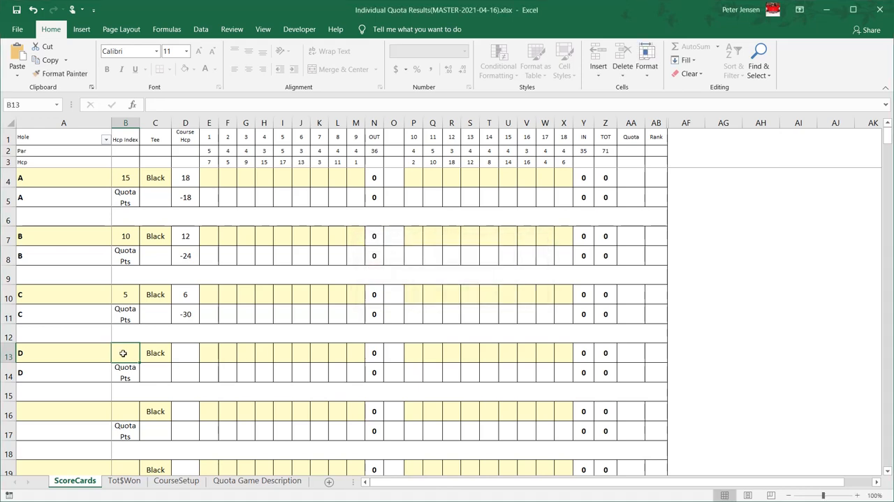
- Set player D's handicap index to 0
type("0")
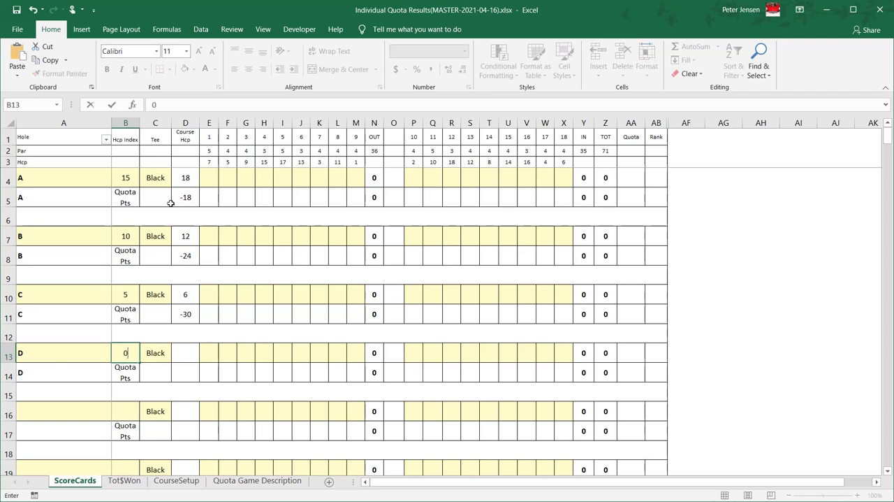
- Enter player A's scores for holes 1 to 9 as 5, 4, 4, 3, 5, 3, 4, 4, 4
left_click(211, 180)
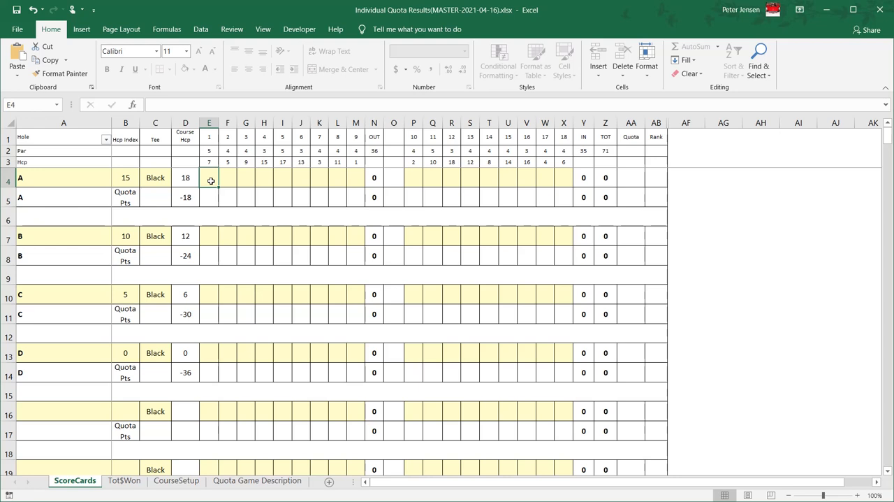
type("5")
key("Tab")
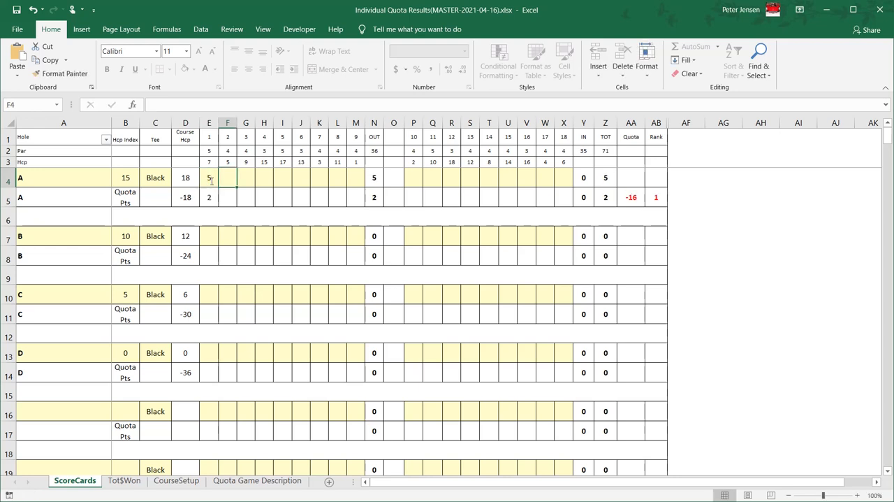
type("4")
key("Tab")
type("4")
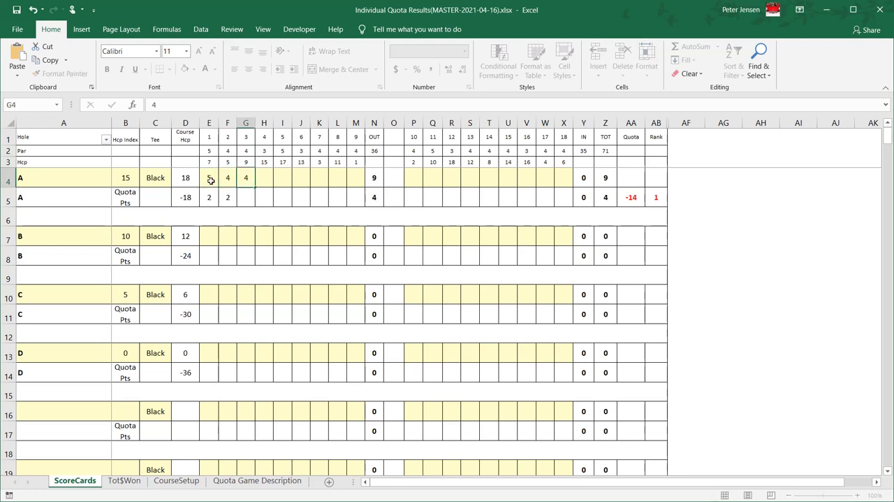
key("Tab")
type("3")
key("Tab")
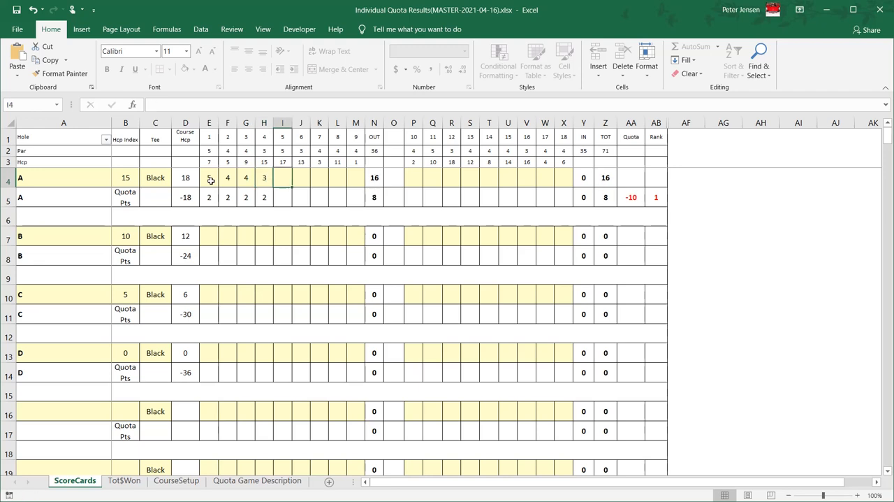
type("5")
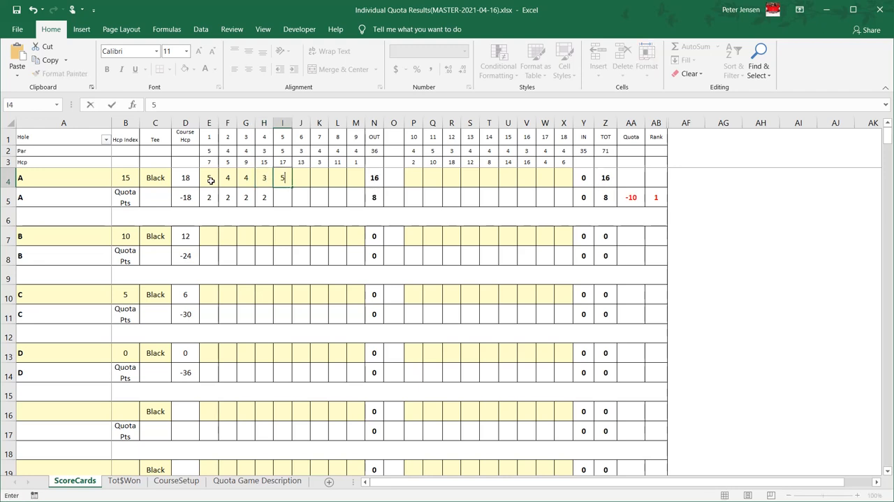
key("Tab")
type("3")
key("Tab")
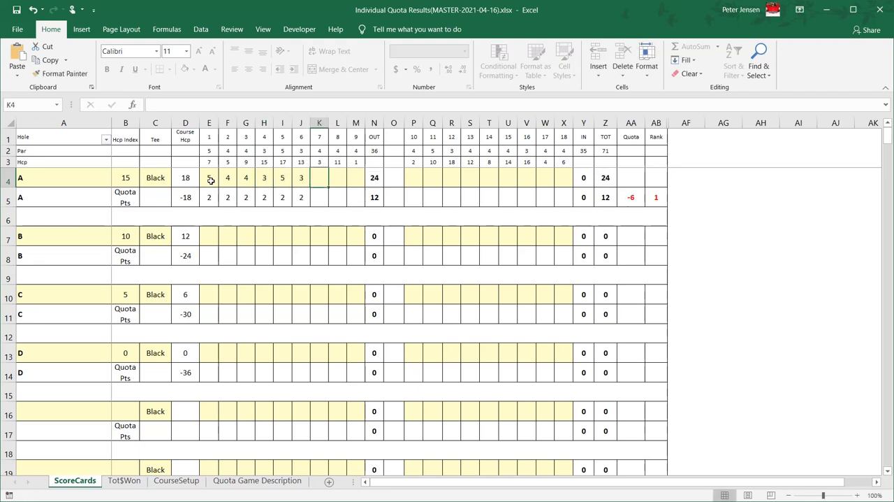
type("4")
key("Tab")
type("4")
key("Tab")
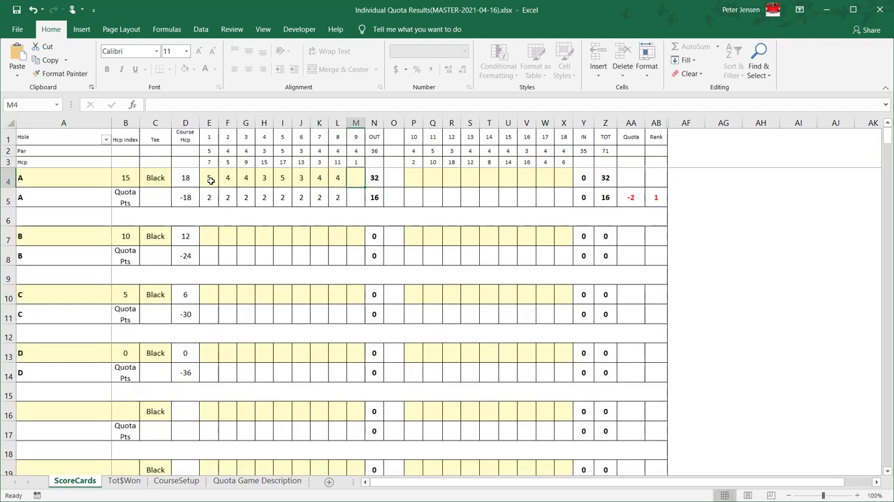
type("4")
key("Tab")
key("Tab")
key("shift+Tab")
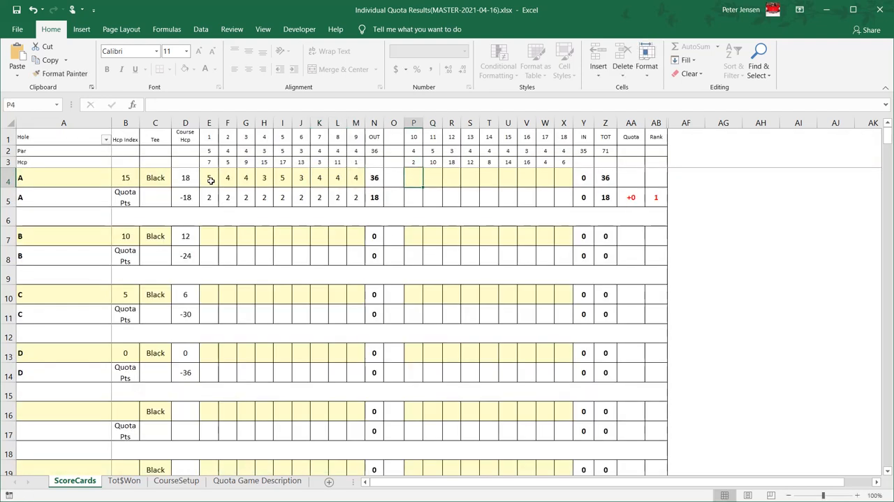
- Enter player A's scores for holes 10 to 18 as 4, 5, 3, 4, 4, 4, 3, 4, 4
type("4")
key("Tab")
type("5")
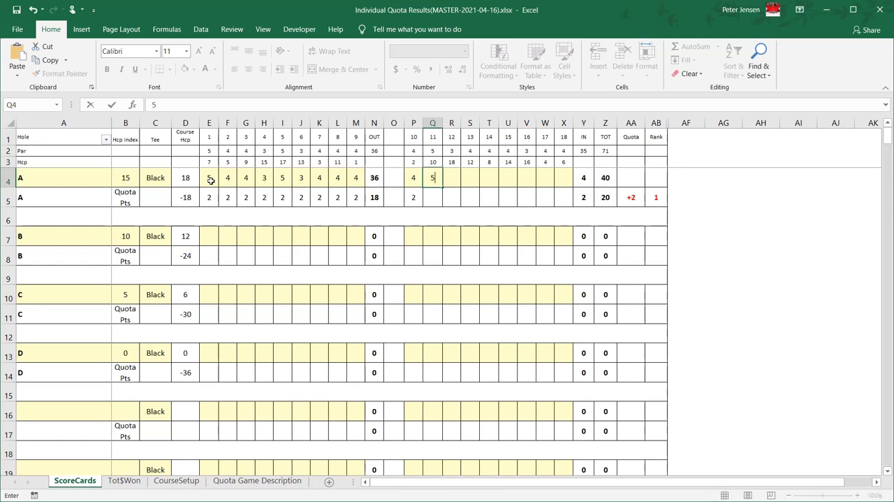
key("Tab")
type("3")
key("Tab")
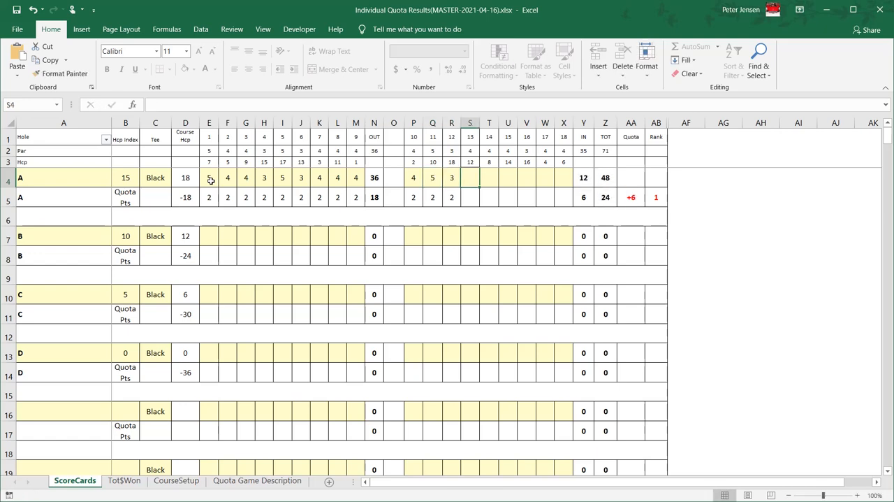
type("4")
key("Tab")
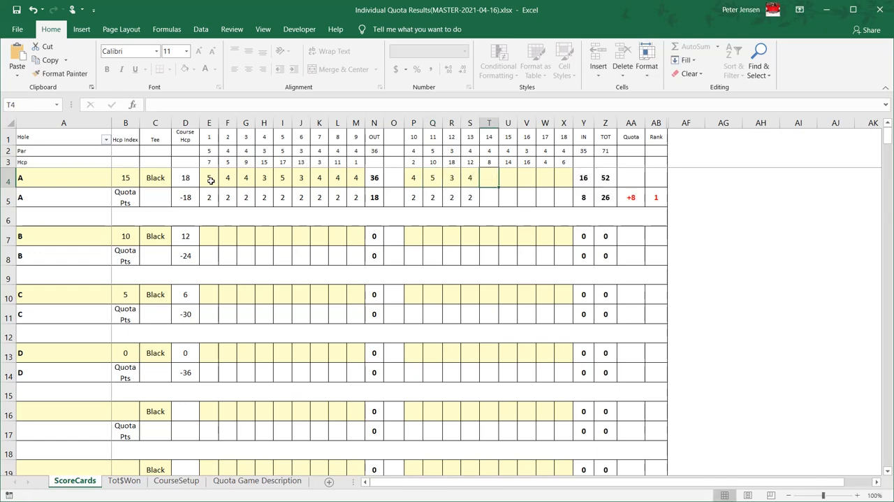
type("4")
key("Tab")
type("4")
key("Tab")
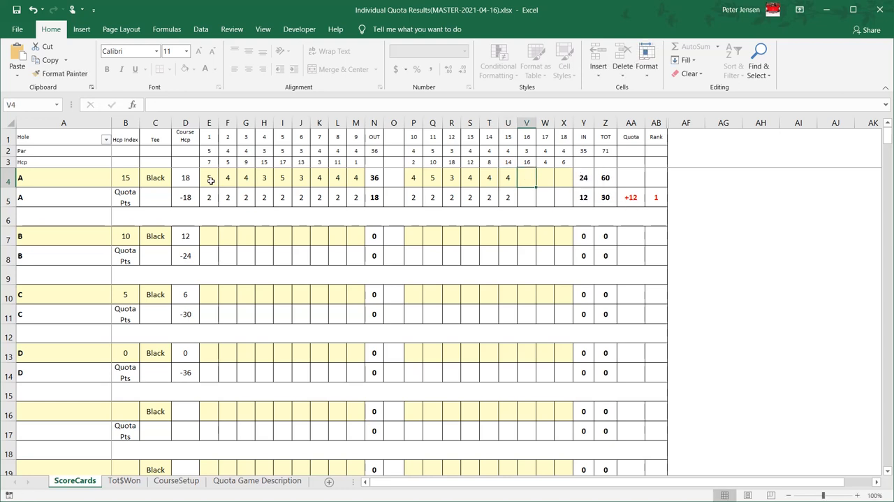
type("3")
key("Tab")
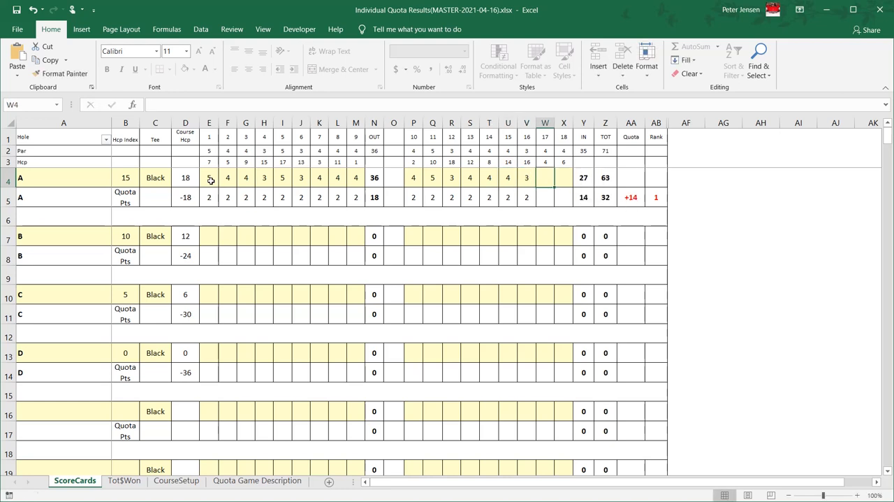
type("4")
key("Tab")
type("4")
key("Tab")
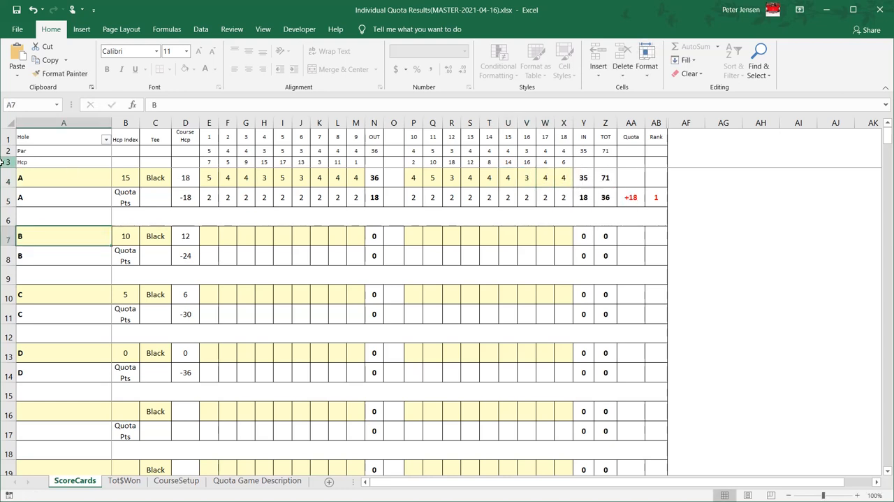
- Filter the Hole column by the yellow cell color and fill player A's scores for all 18 holes down to players B, C and D
left_click(106, 140)
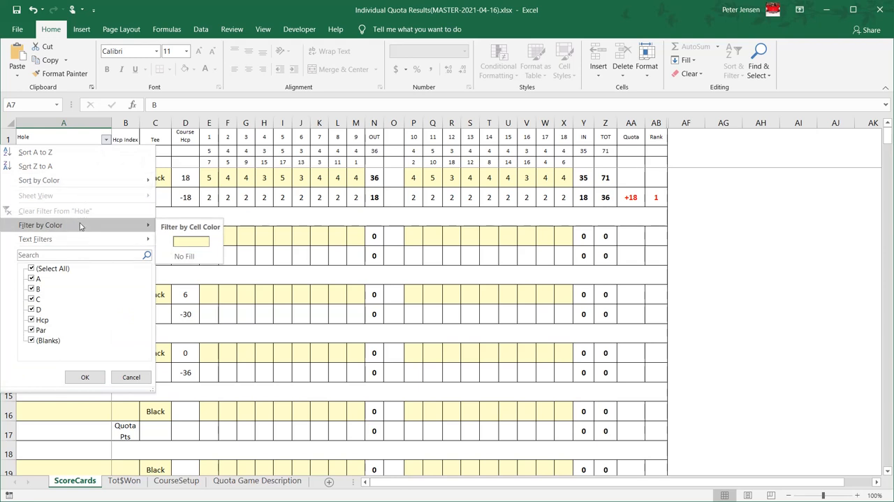
left_click(180, 242)
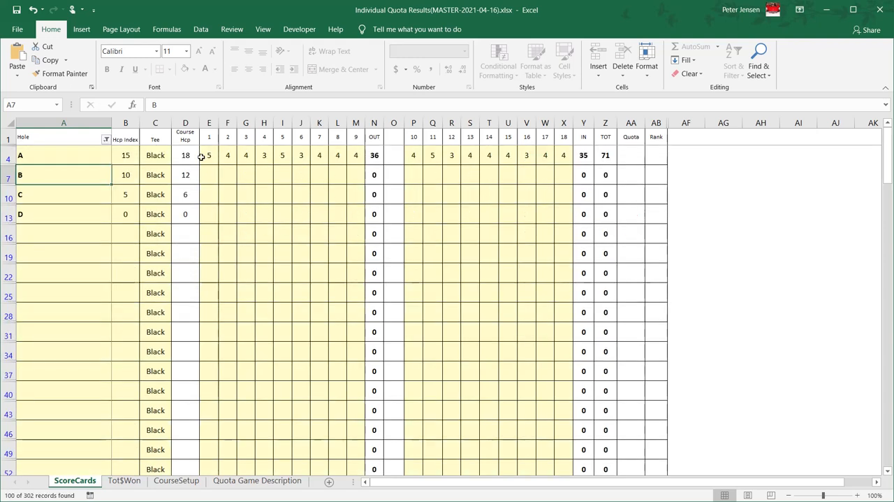
left_click_drag(209, 155, 359, 221)
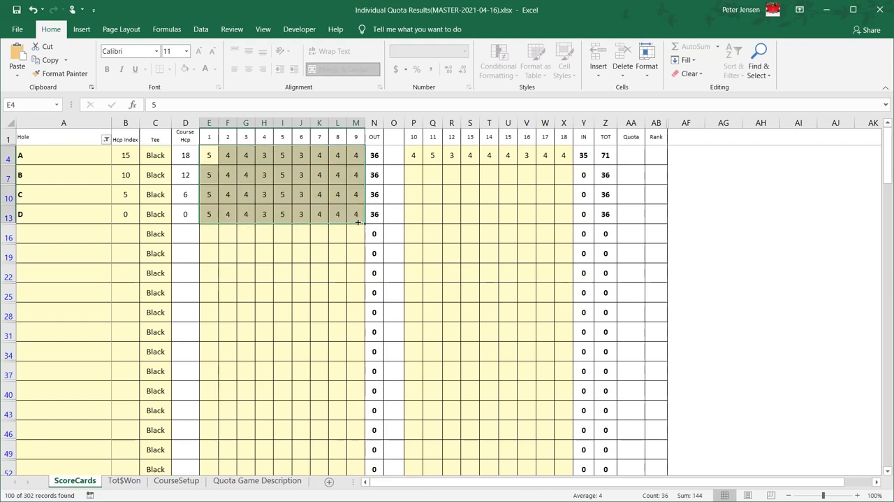
left_click_drag(412, 151, 569, 220)
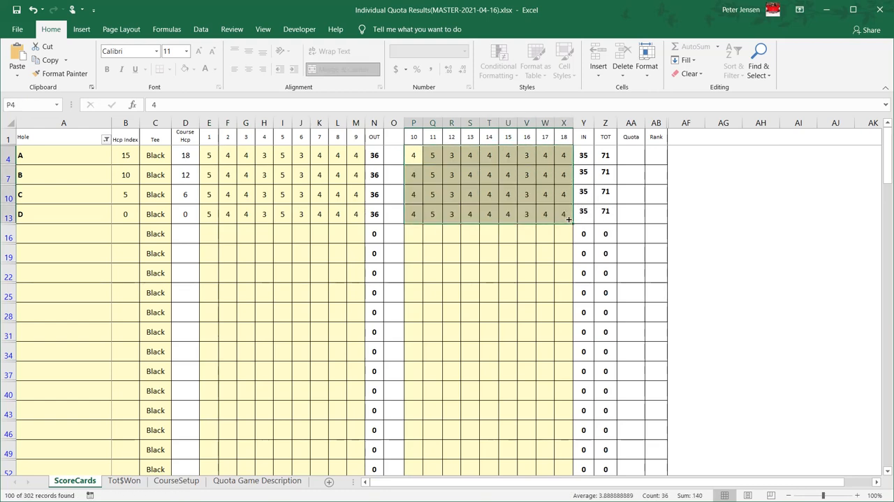
- Clear the color filter from the Hole column
left_click(106, 140)
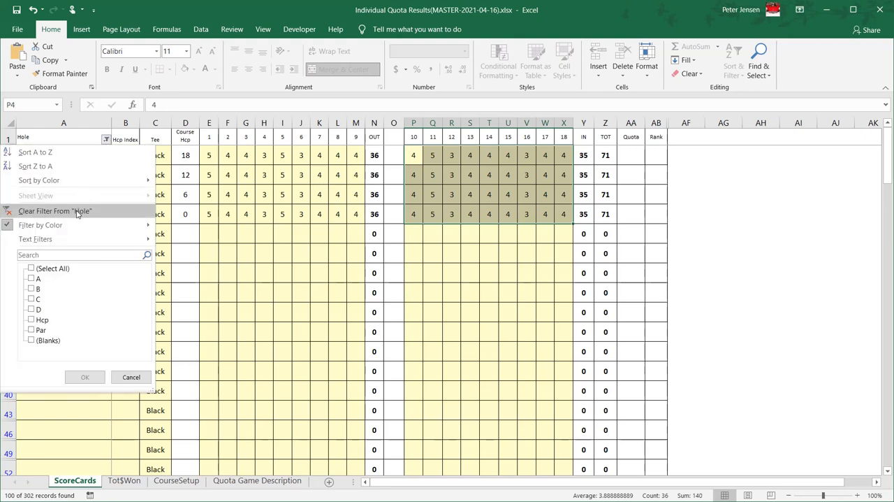
mouse_move(72, 227)
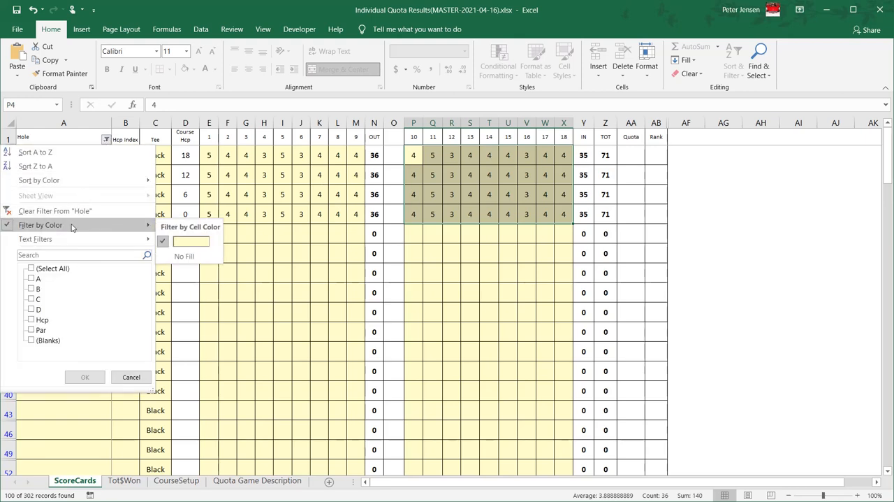
left_click(77, 211)
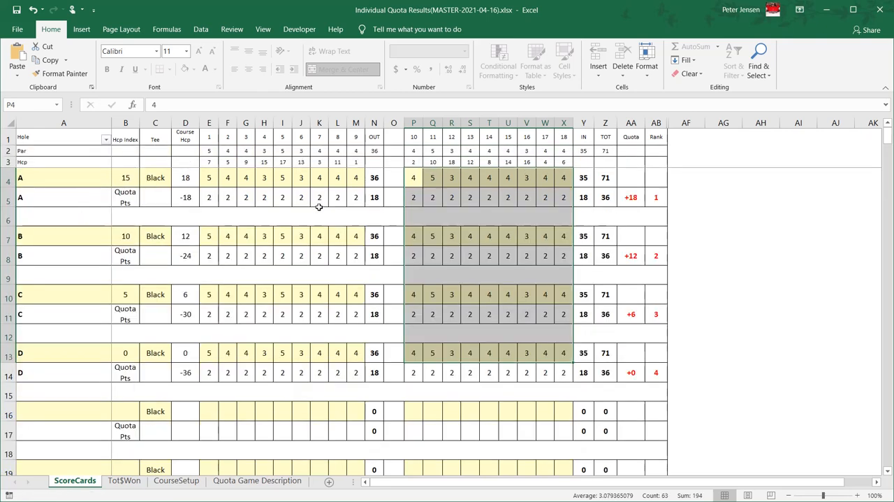
left_click(73, 177)
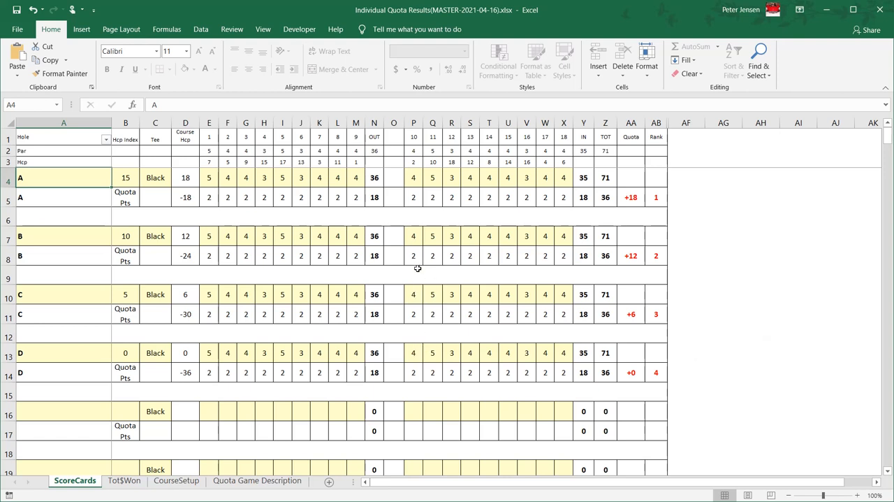
- Change player B's scores to 3 on hole 10, 4 on hole 11 and 3 on hole 13
left_click(413, 238)
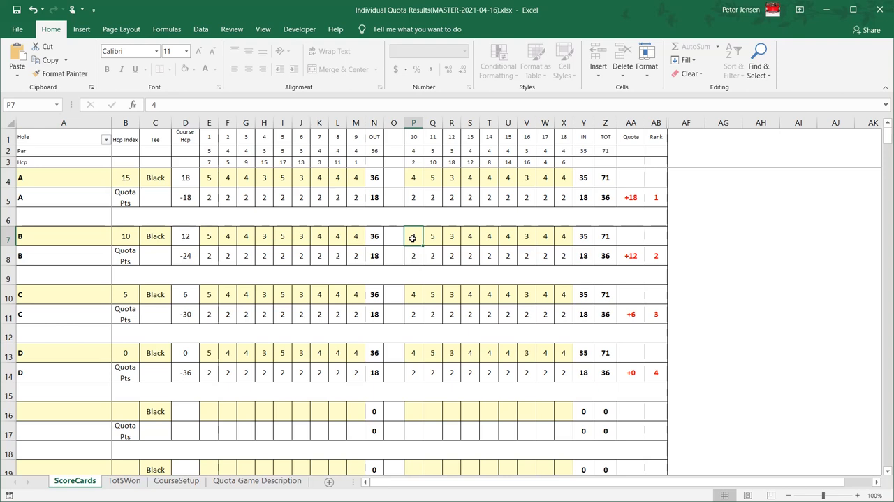
type("3")
key("Tab")
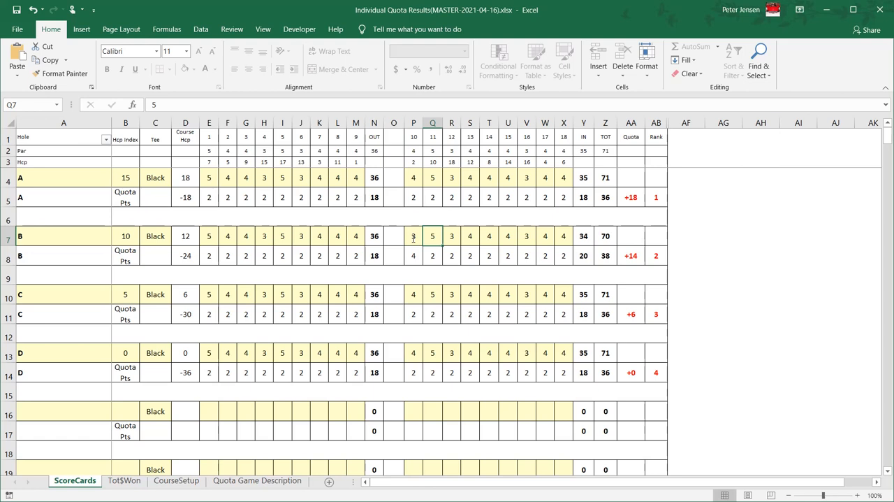
type("4")
key("Tab")
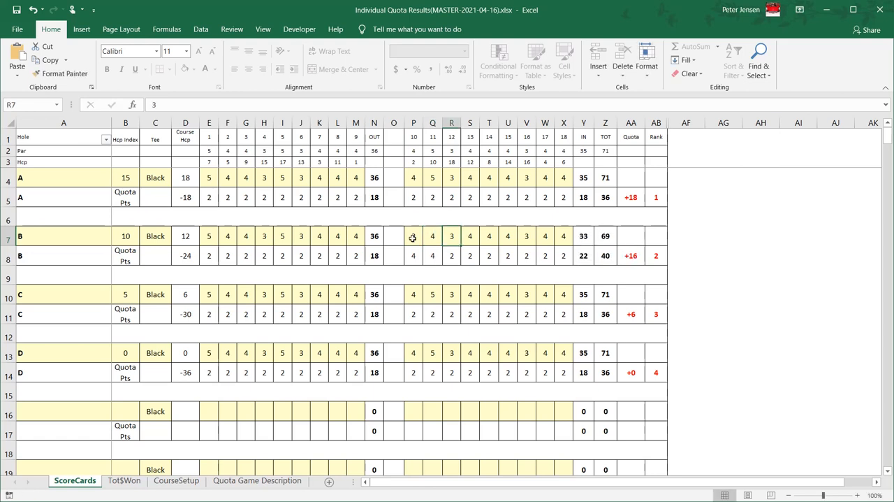
key("Tab")
key("Tab")
key("shift+Tab")
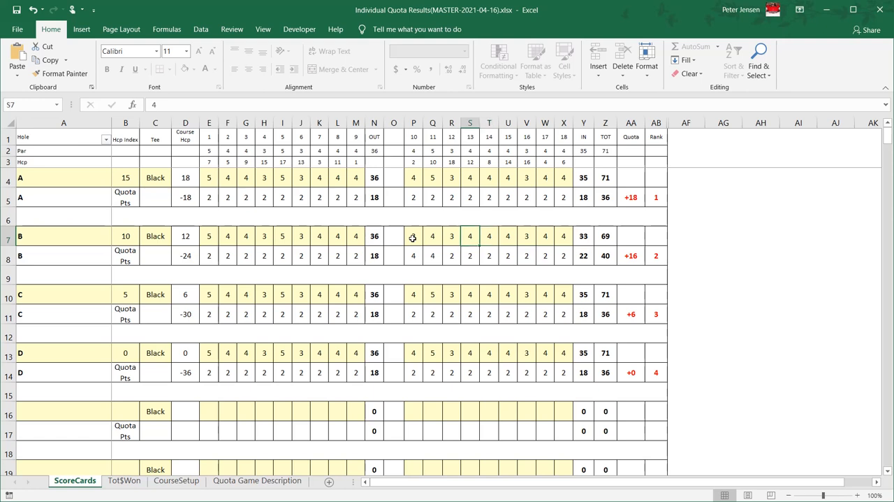
type("4")
key("BackSpace")
type("3")
key("Tab")
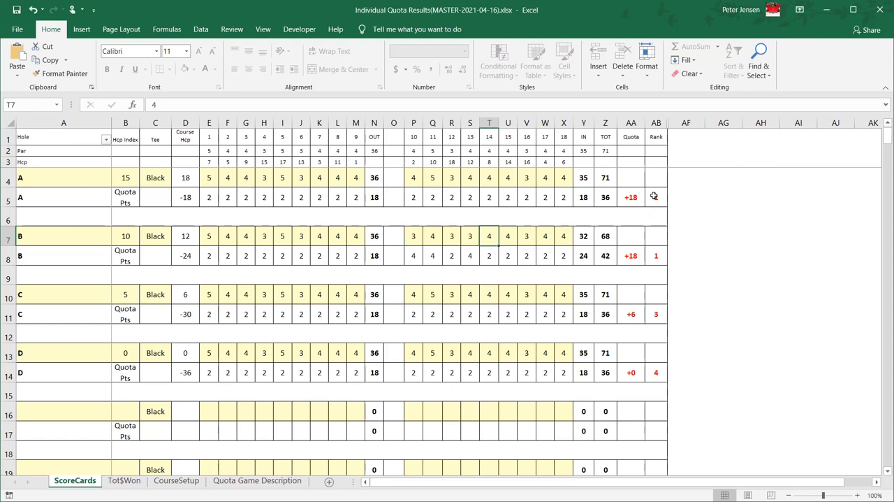
- Change player B's score on hole 15 to 3
left_click(507, 234)
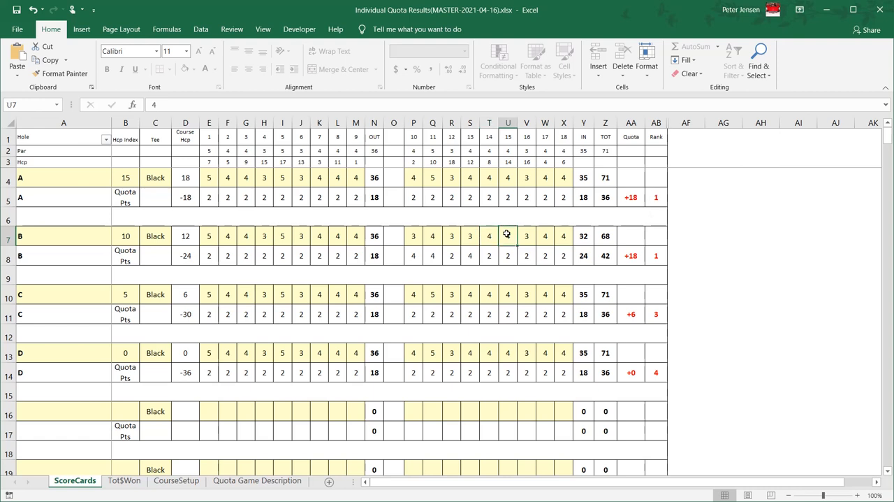
type("3")
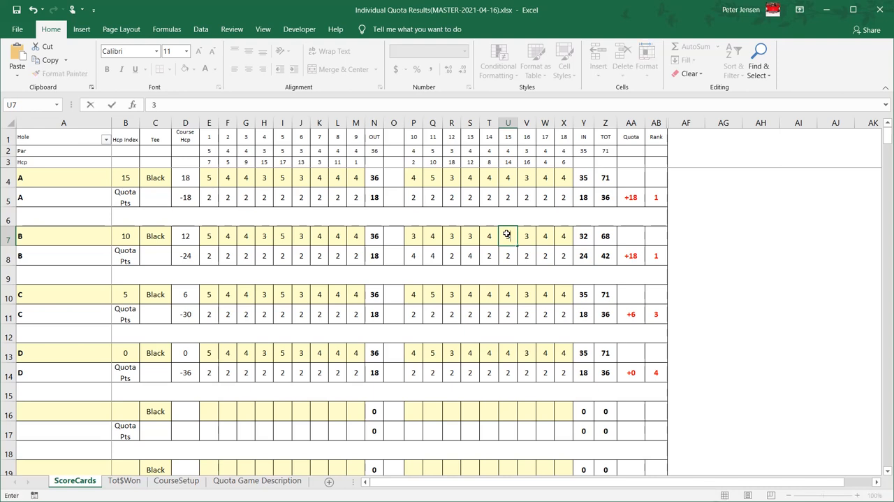
key("Return")
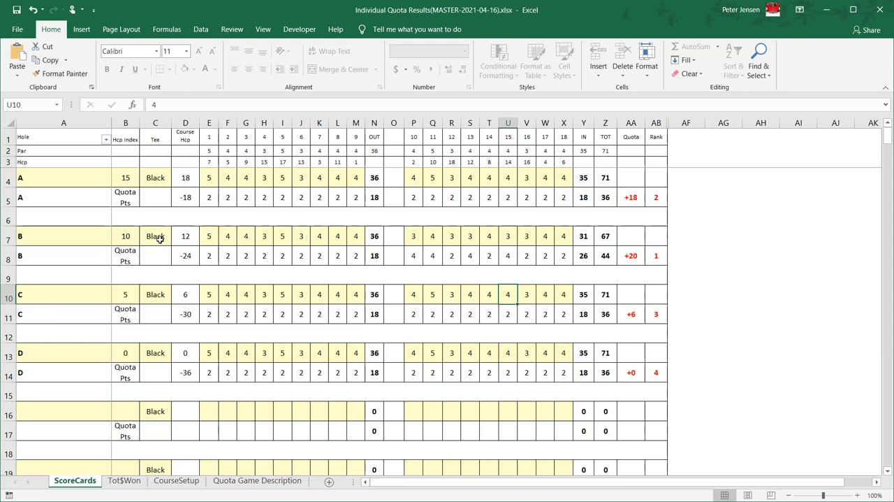
- Set player C's tee to White
left_click(155, 294)
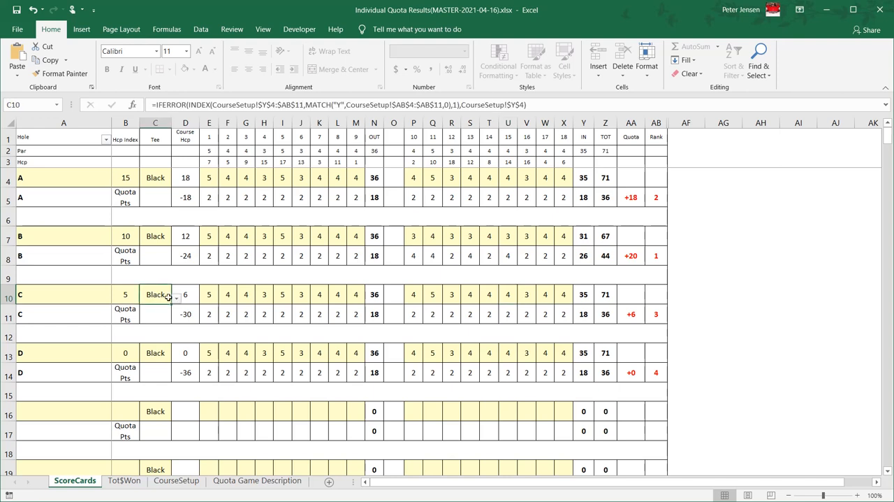
left_click(177, 298)
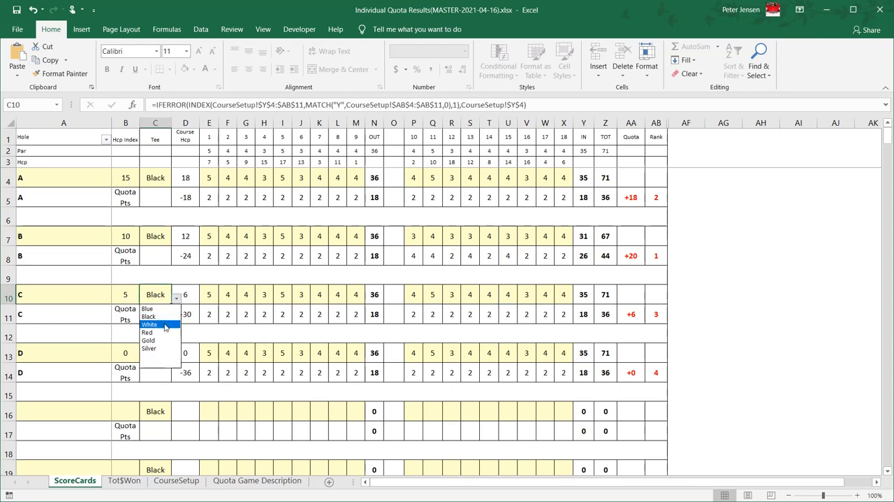
left_click(166, 325)
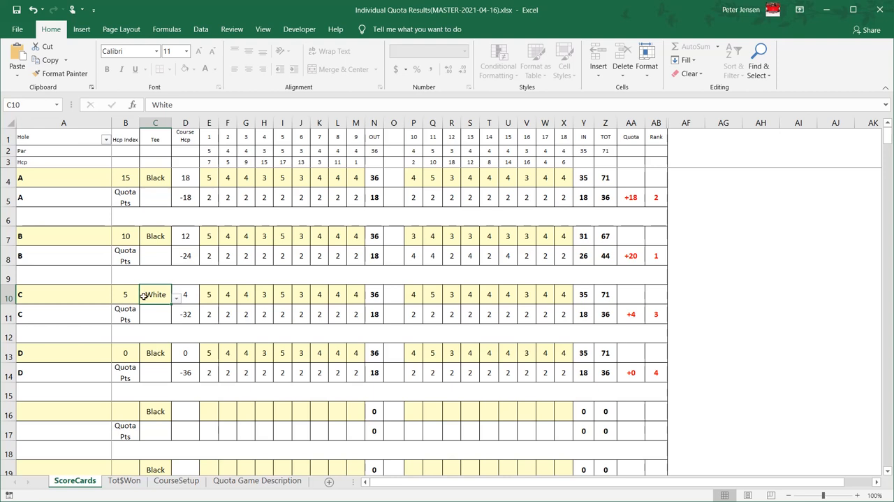
left_click(87, 294)
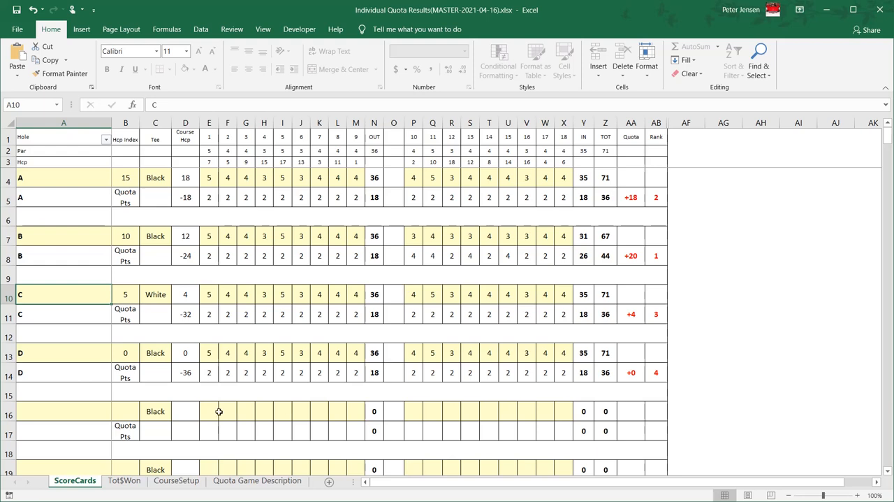
- On the Tot$Won sheet, set the 1st place share of the prize money to 50%
left_click(133, 486)
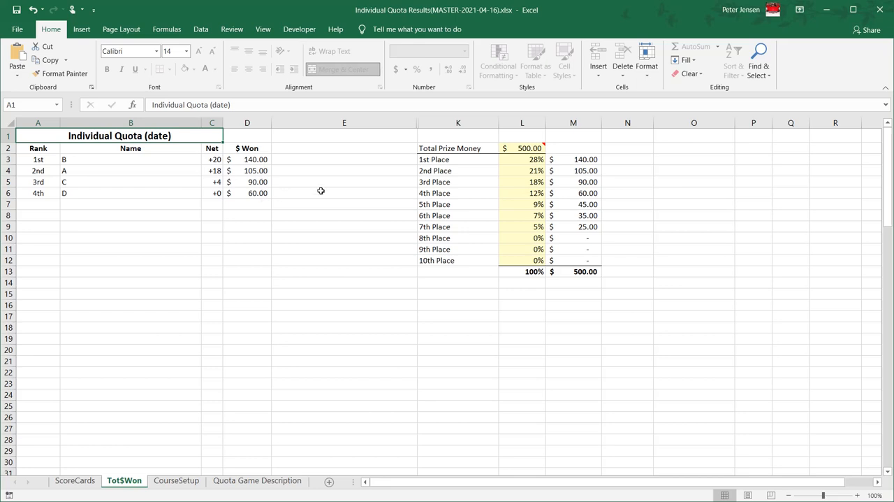
left_click(529, 148)
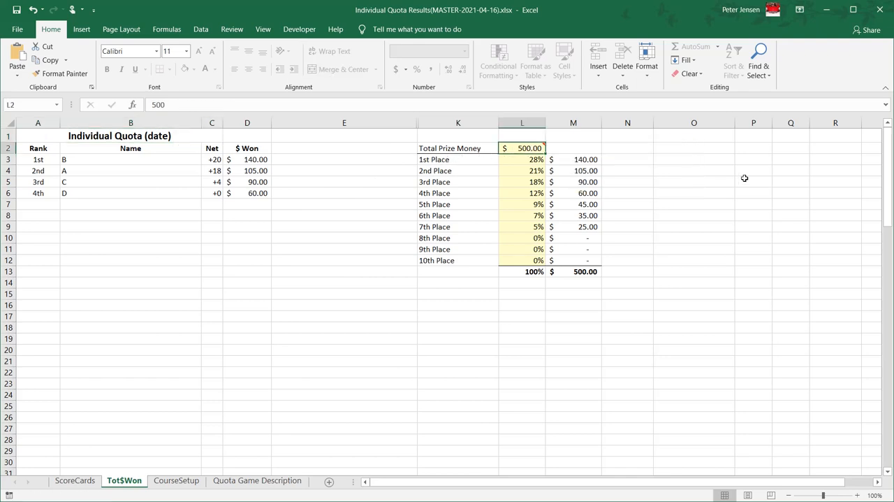
mouse_move(535, 147)
left_click(533, 159)
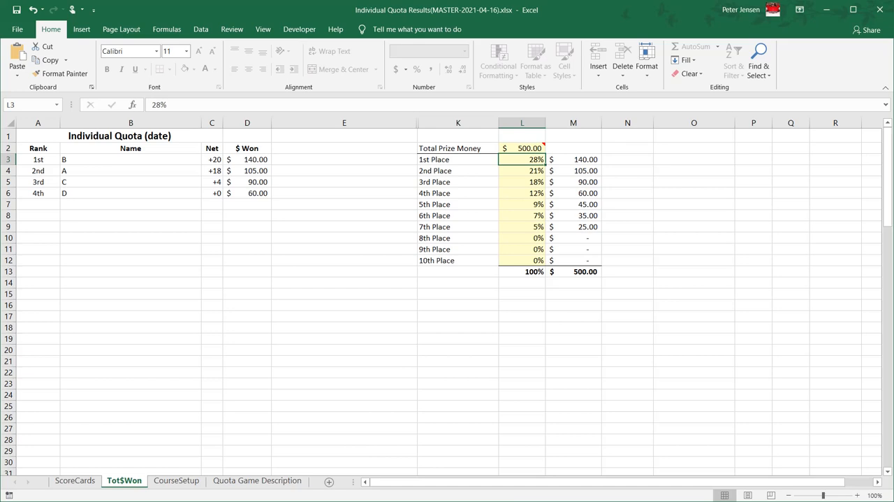
type("50")
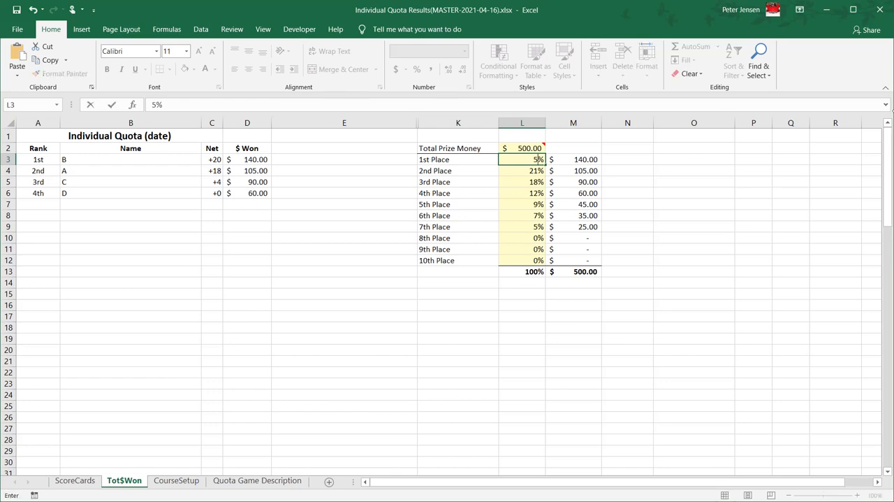
key("Return")
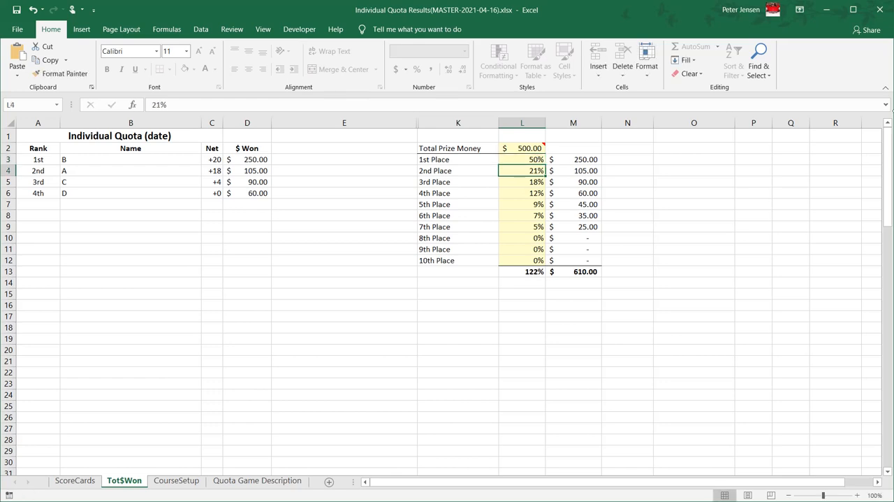
- Set the prize money shares to 30% for 2nd place, 20% for 3rd place and 10% for 4th place
type("3")
key("BackSpace")
type("30")
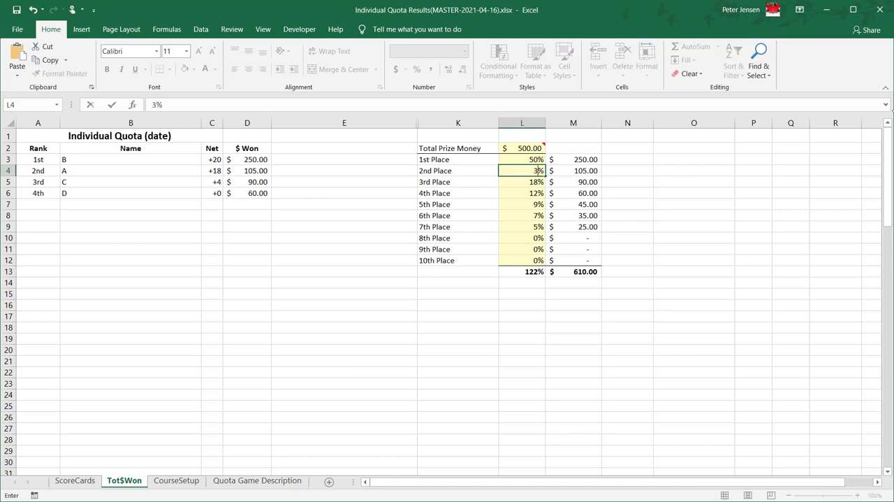
key("Return")
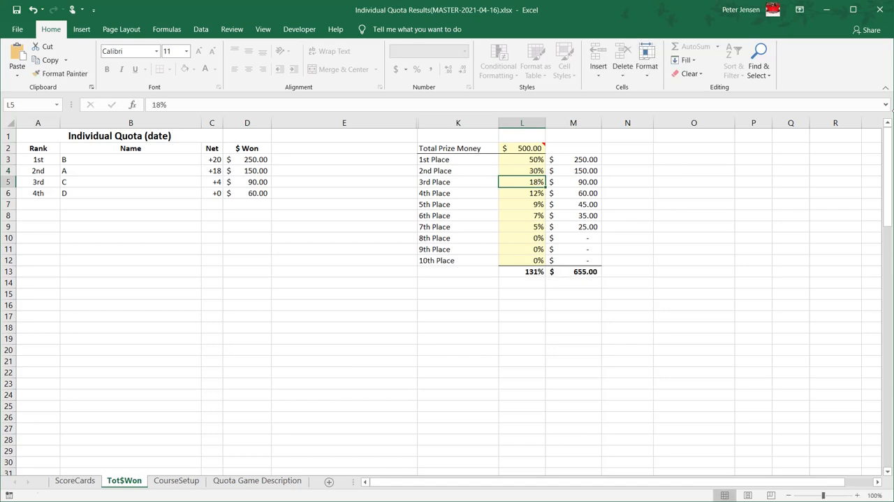
type("20")
key("Return")
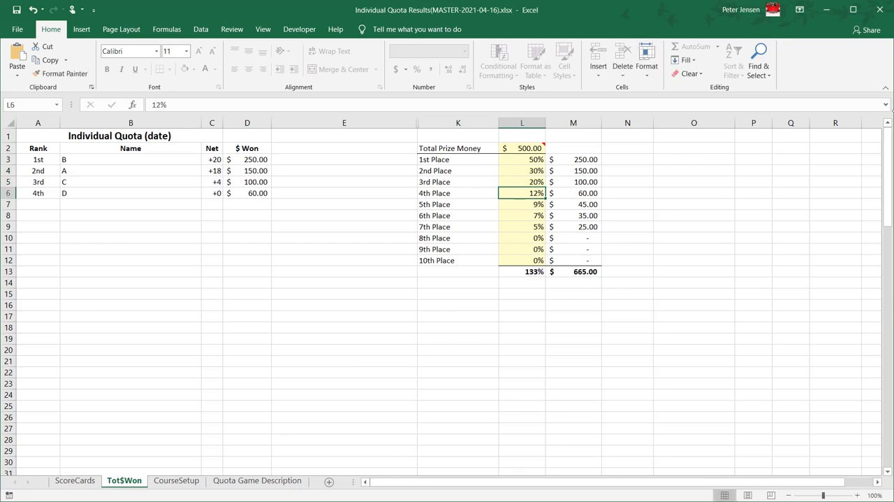
key("F2")
type("10")
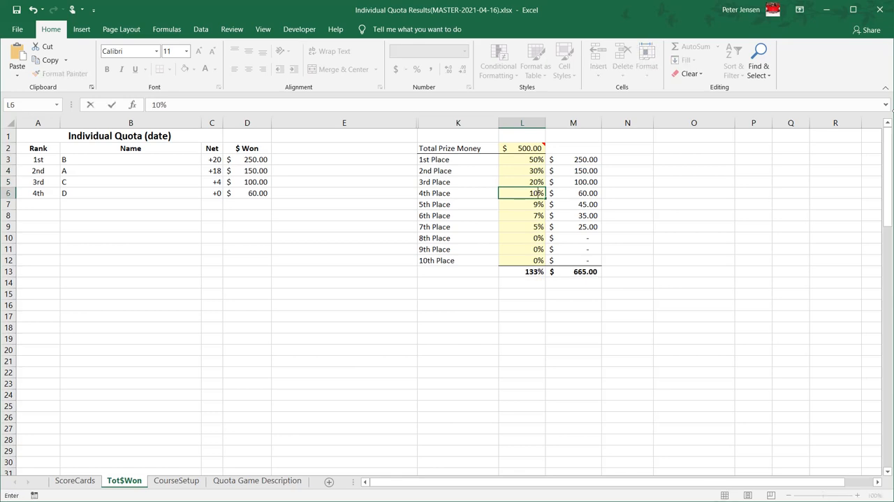
key("Return")
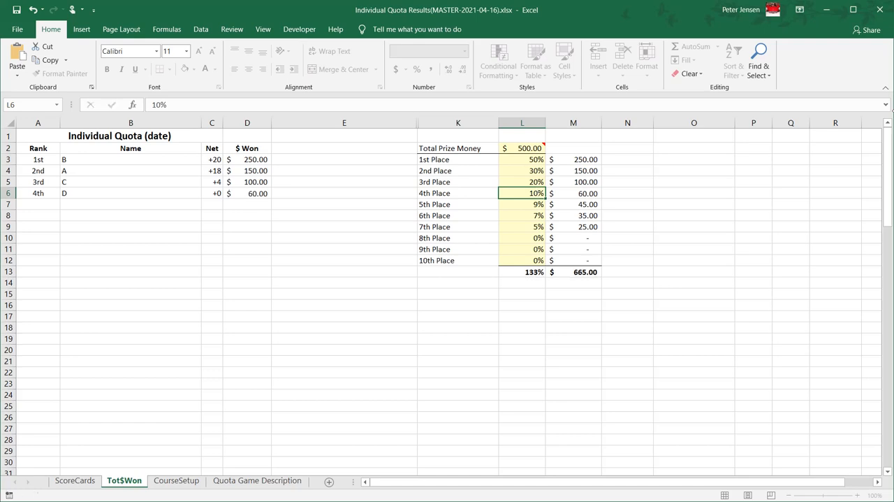
- Set the prize money shares of 5th, 6th and 7th place to 0%
type("0")
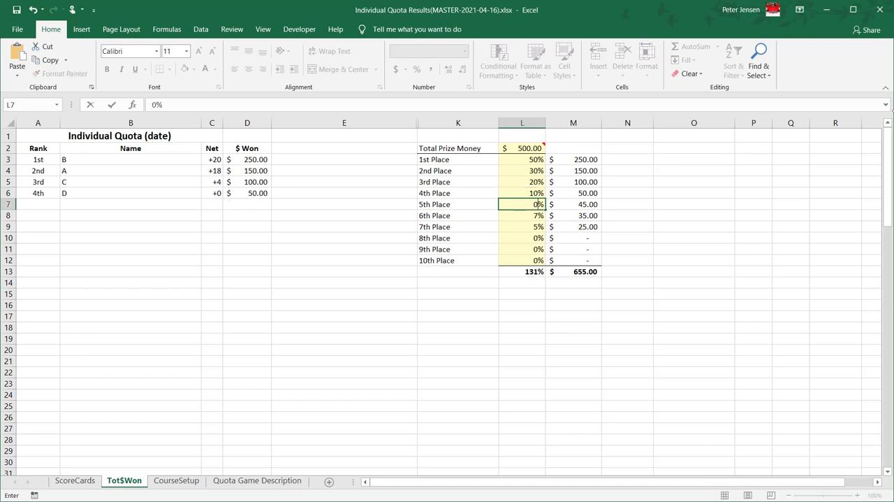
key("Return")
type("0")
key("Return")
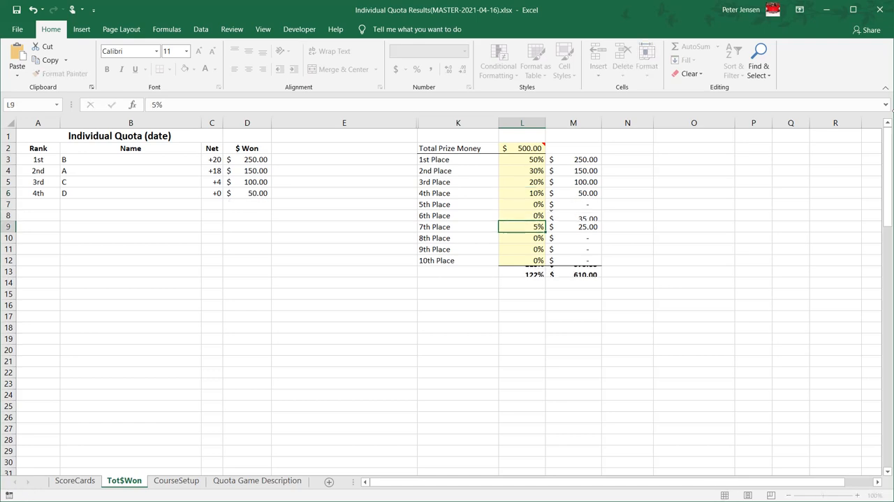
type("0")
key("Return")
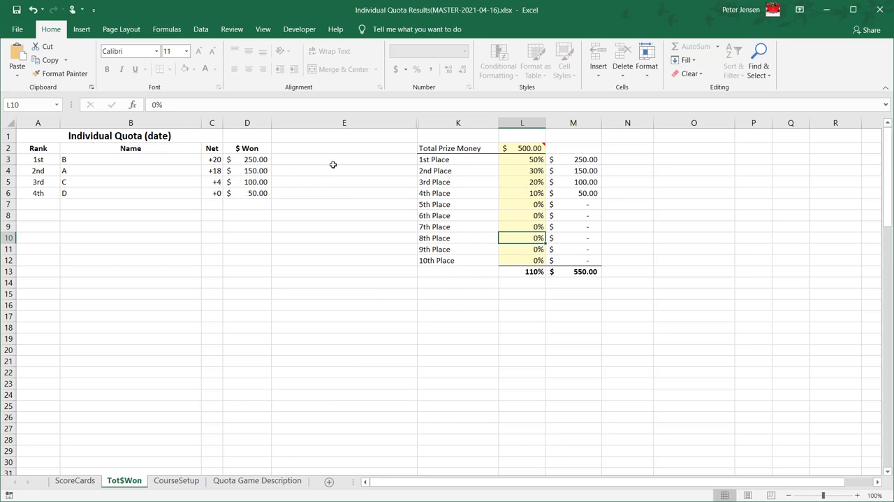
- Set the total prize money to $1,000
left_click(528, 148)
type("1")
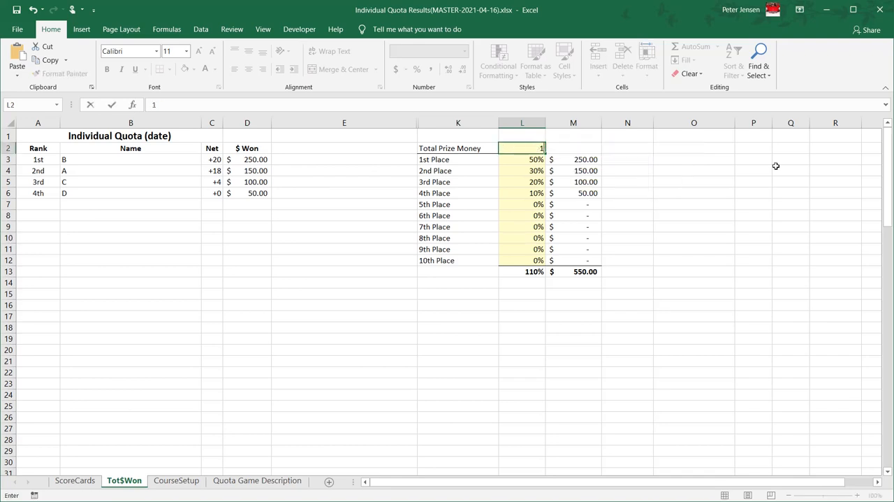
type(",0000")
key("Return")
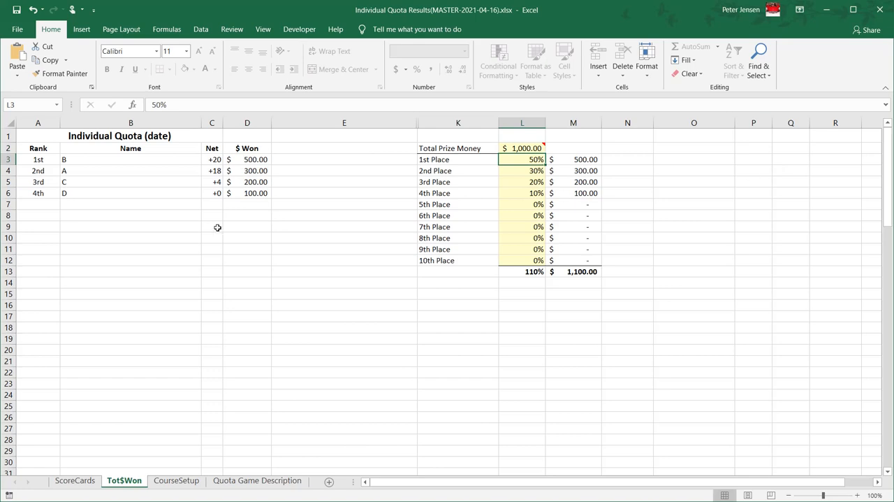
- Reduce the 4th place share of the prize money to 5% and the 3rd place share to 15%
left_click(527, 195)
type("5")
key("Return")
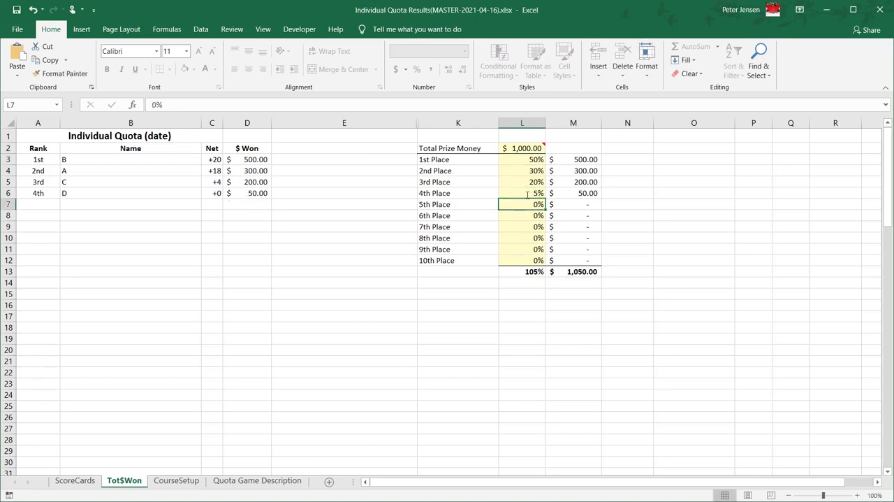
left_click(540, 182)
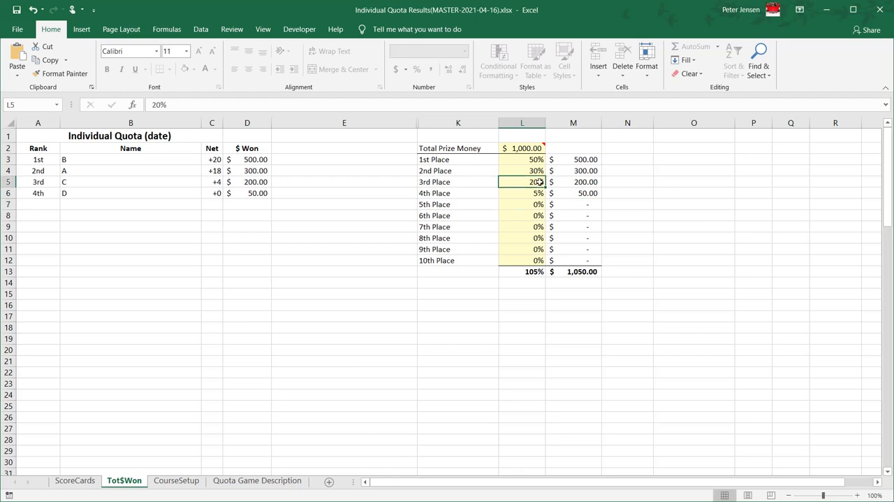
type("15")
key("Return")
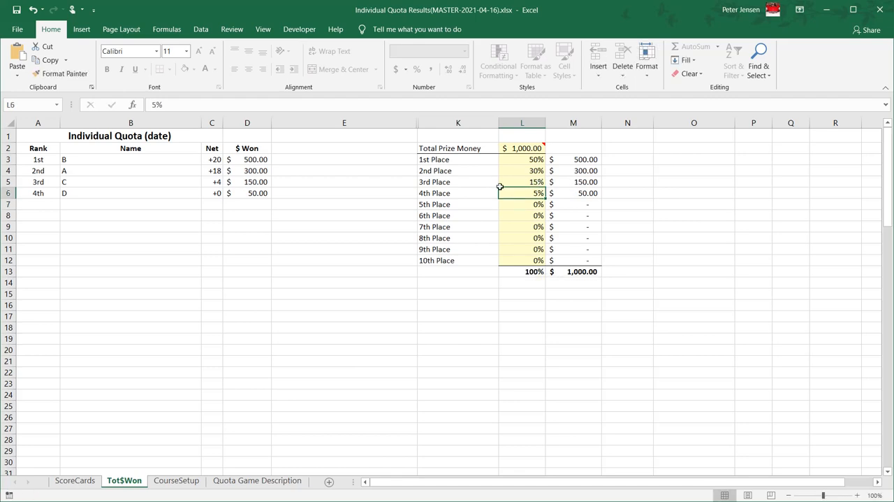